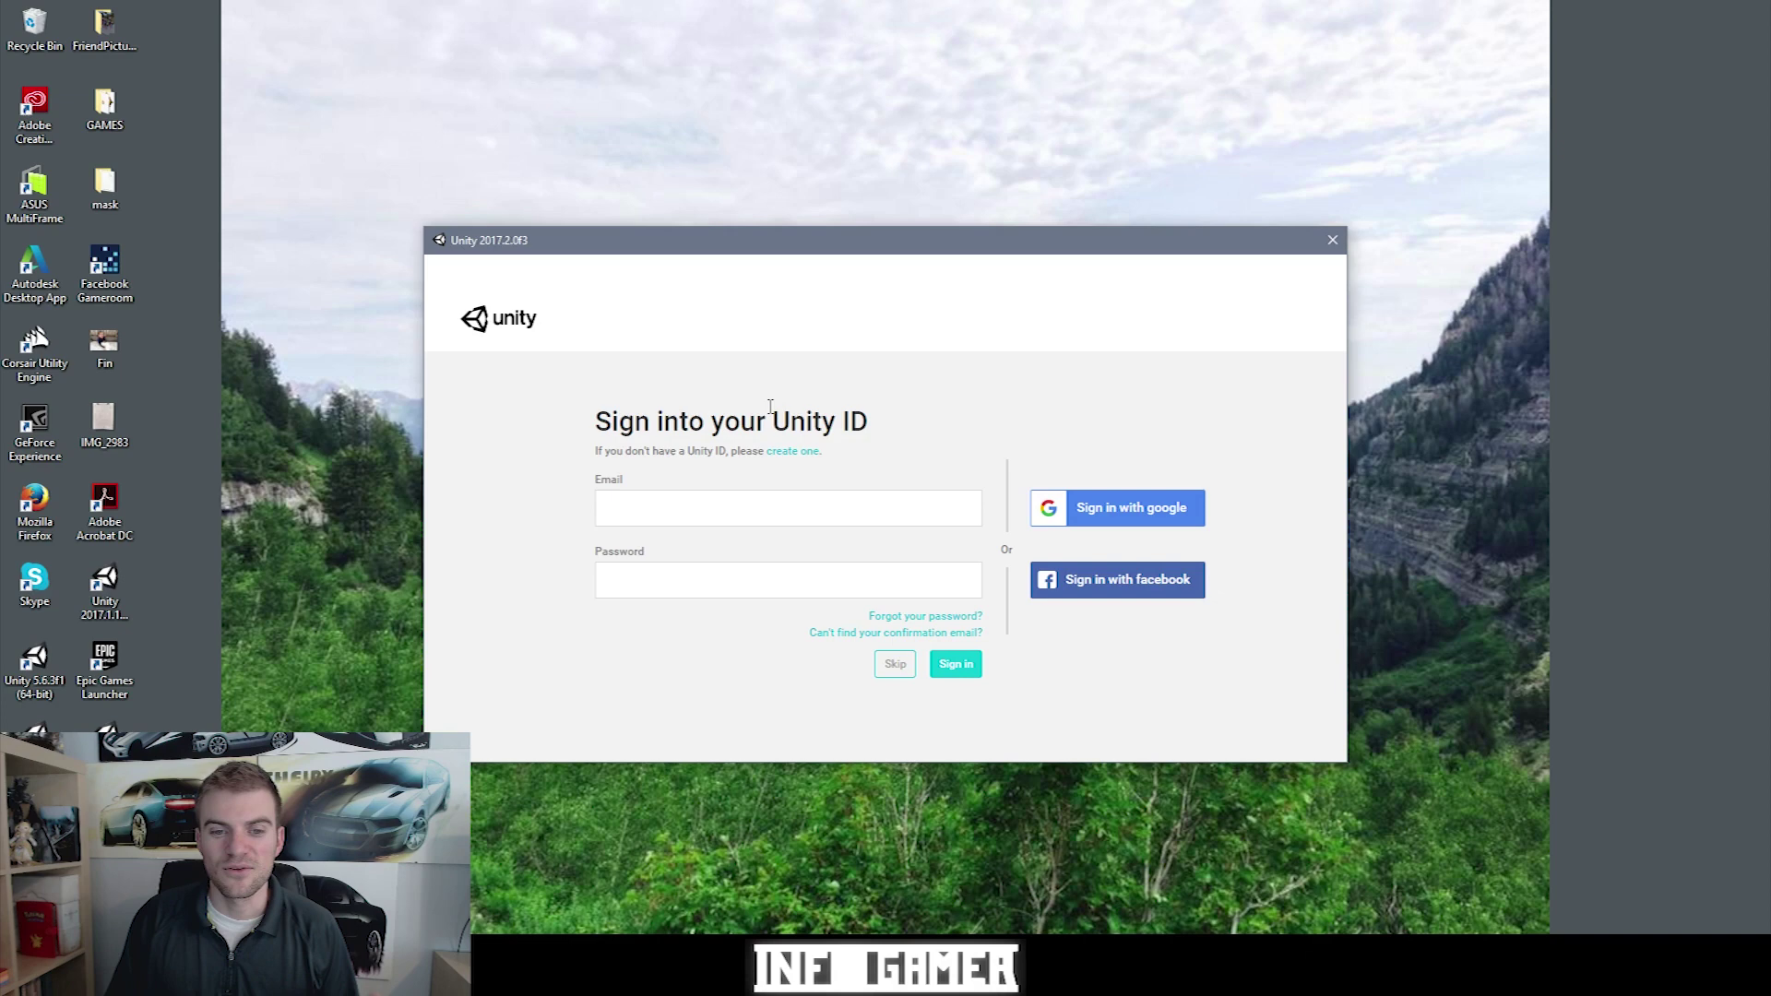
Focus the blank Email field on the Unity ID sign-in prompt
left_click(764, 504)
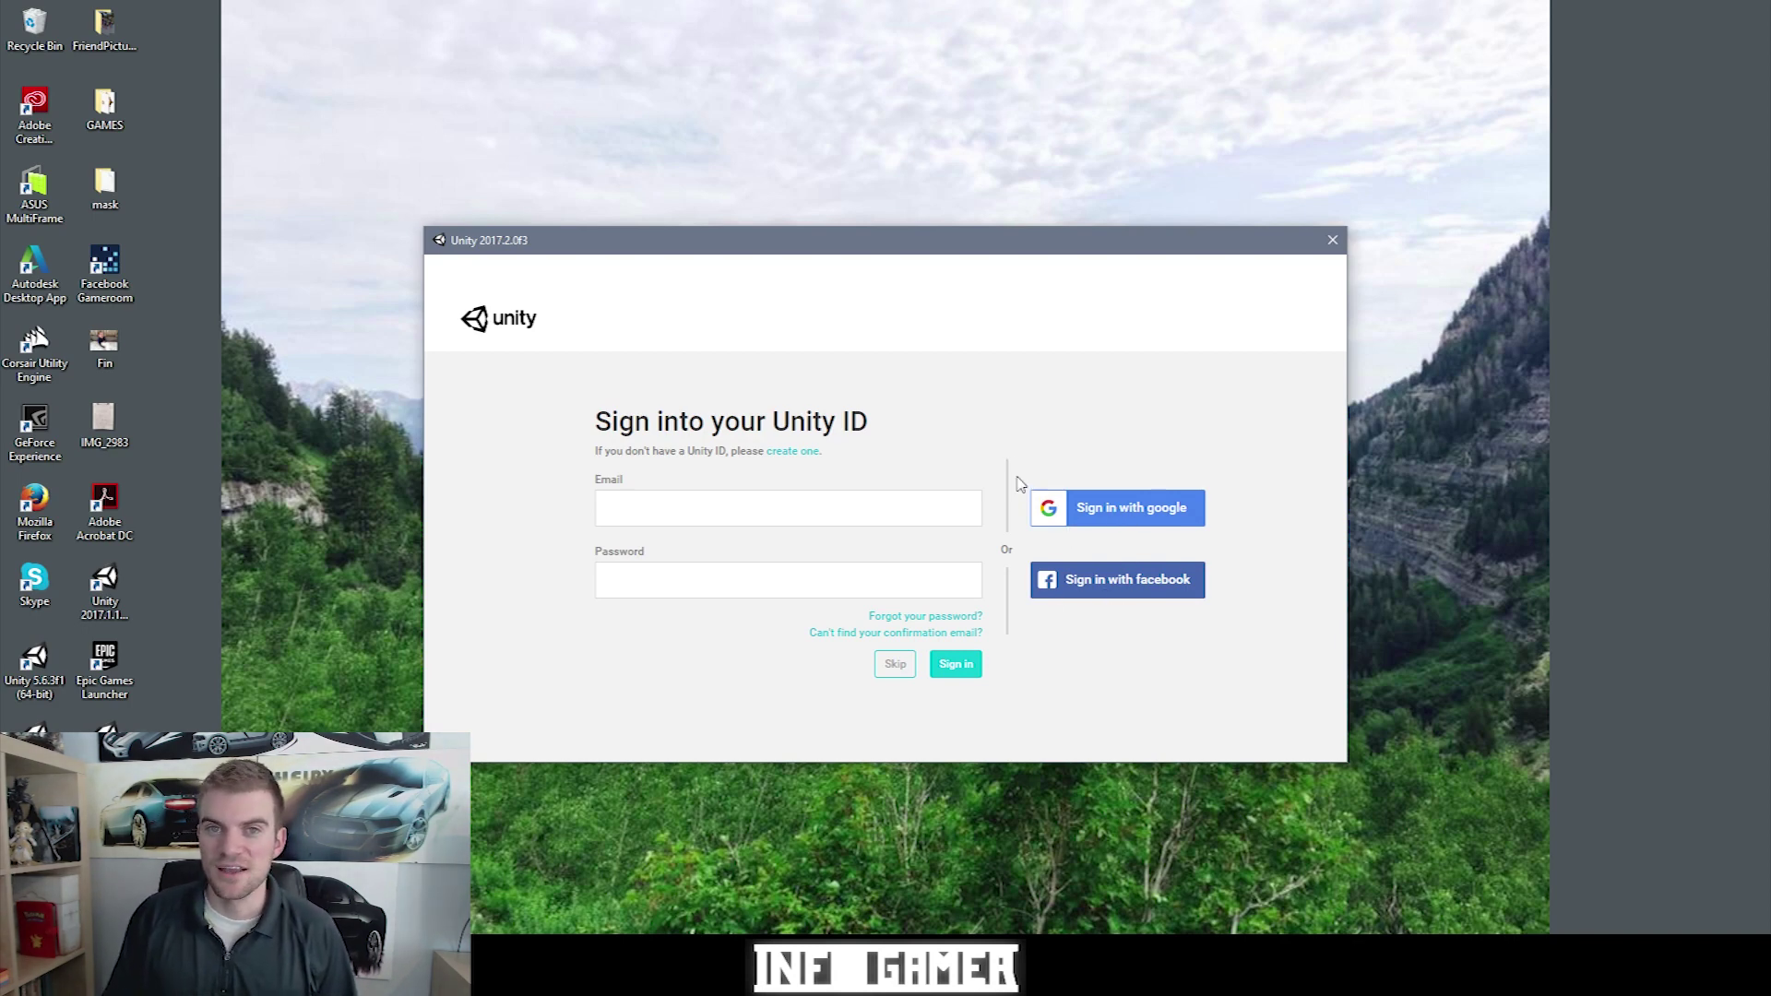
left_click(794, 510)
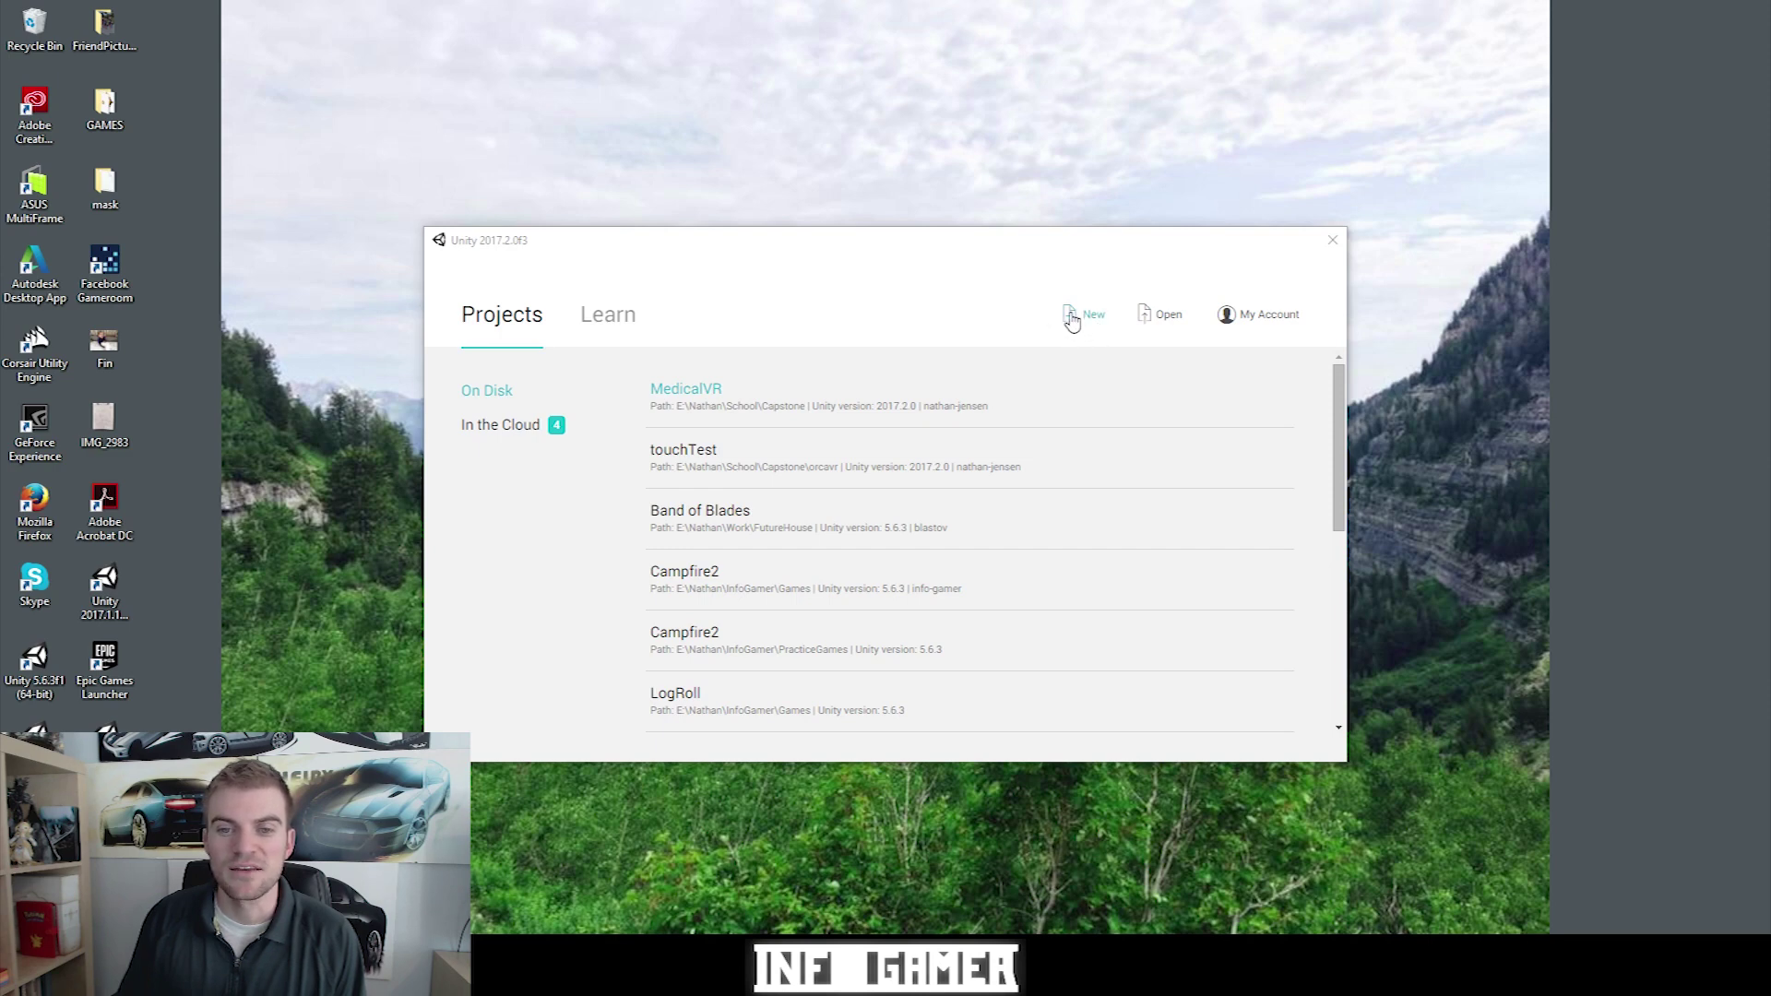
Start a new 3D project and replace the default project name with UnityTutorial
left_click(1072, 321)
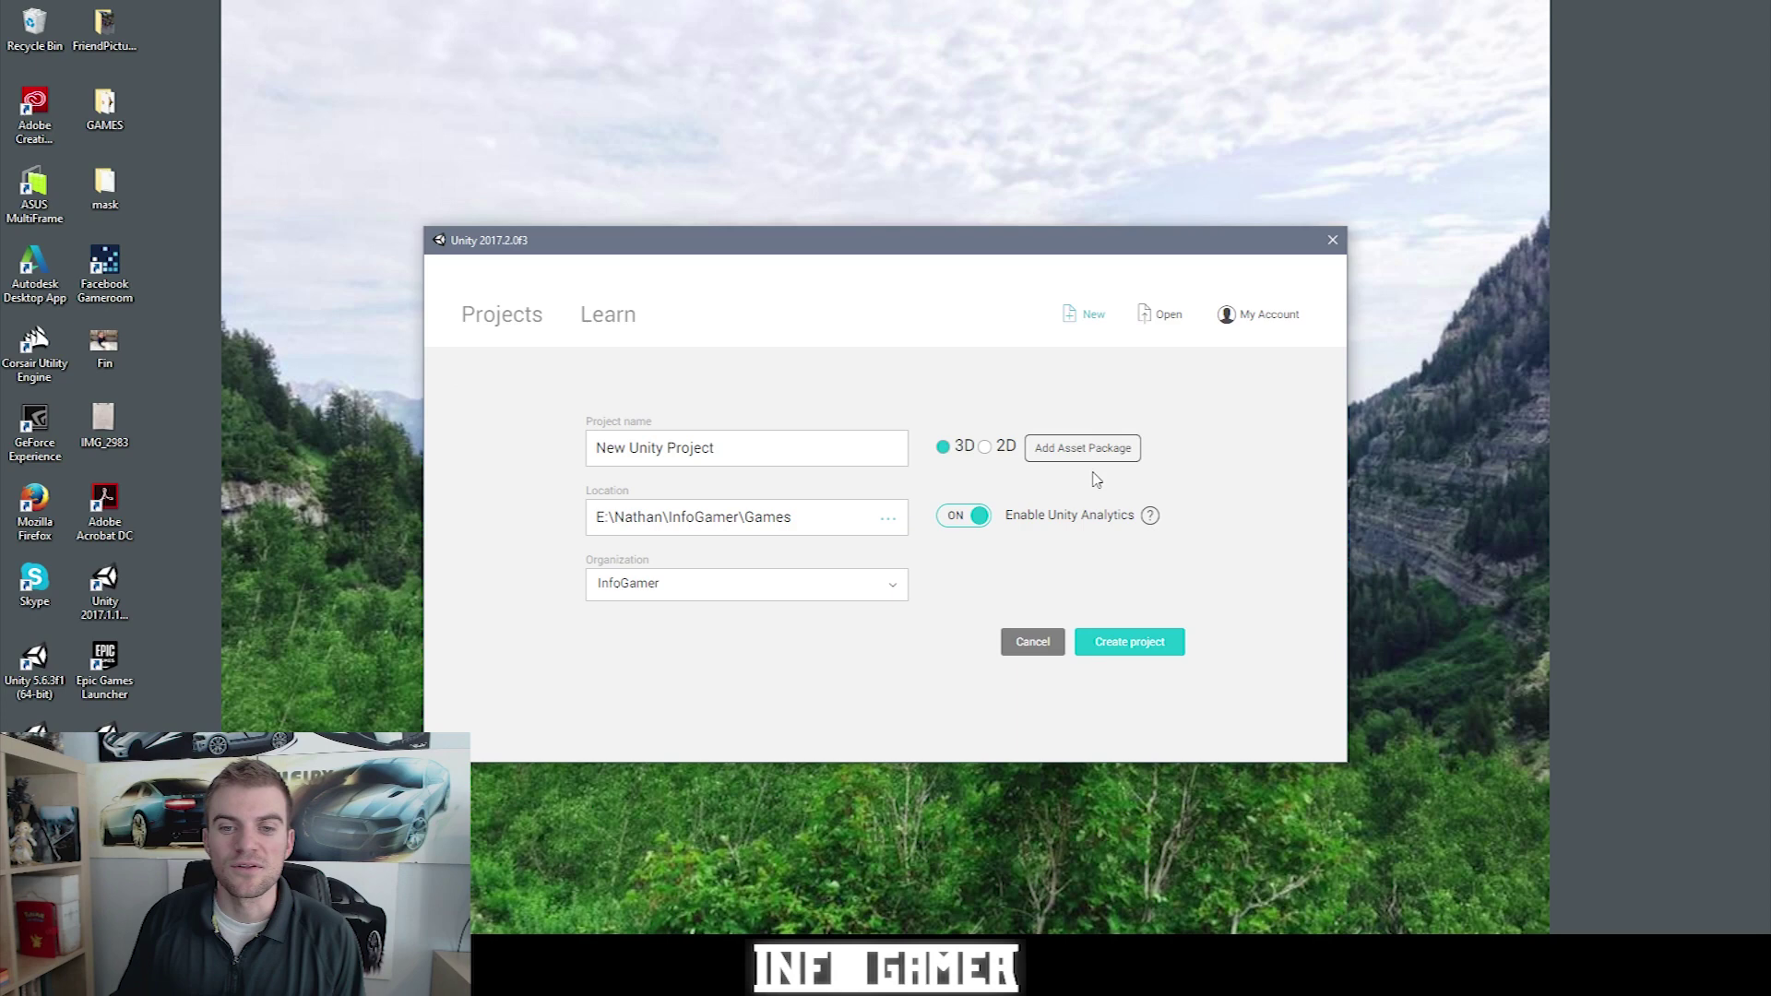
left_click_drag(741, 448, 565, 448)
type("Tu")
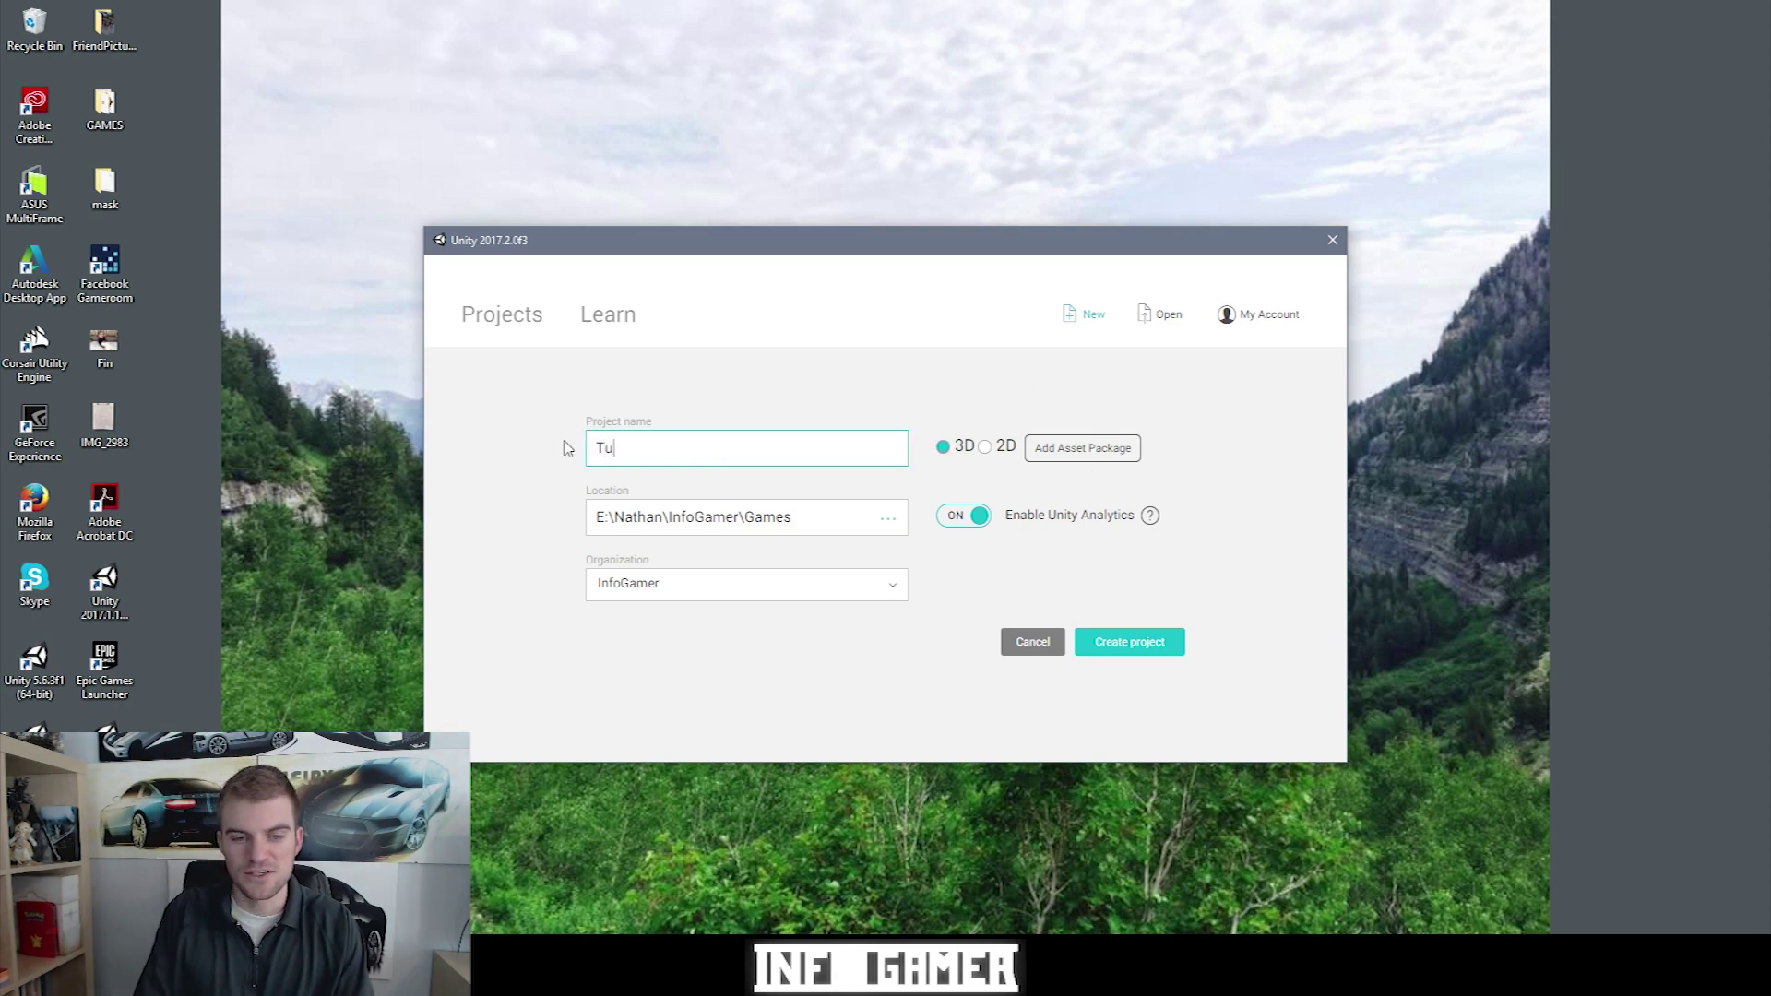
key("BackSpace")
type("Unit")
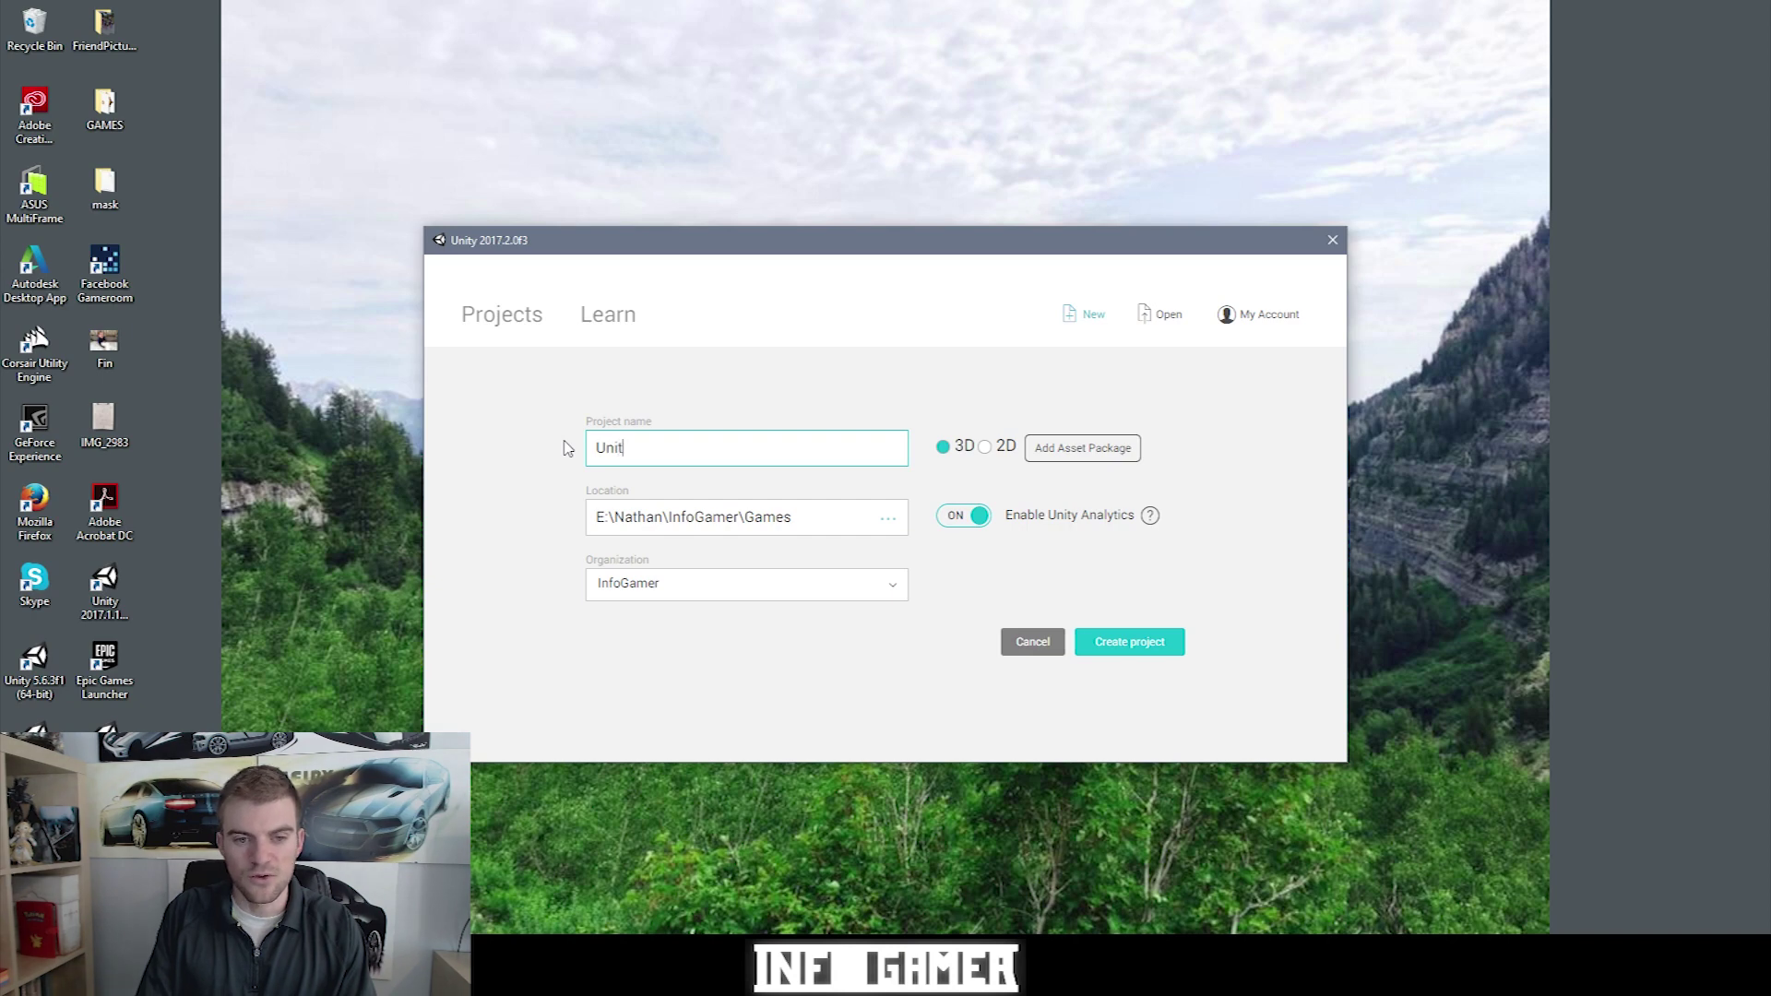
type("yTu")
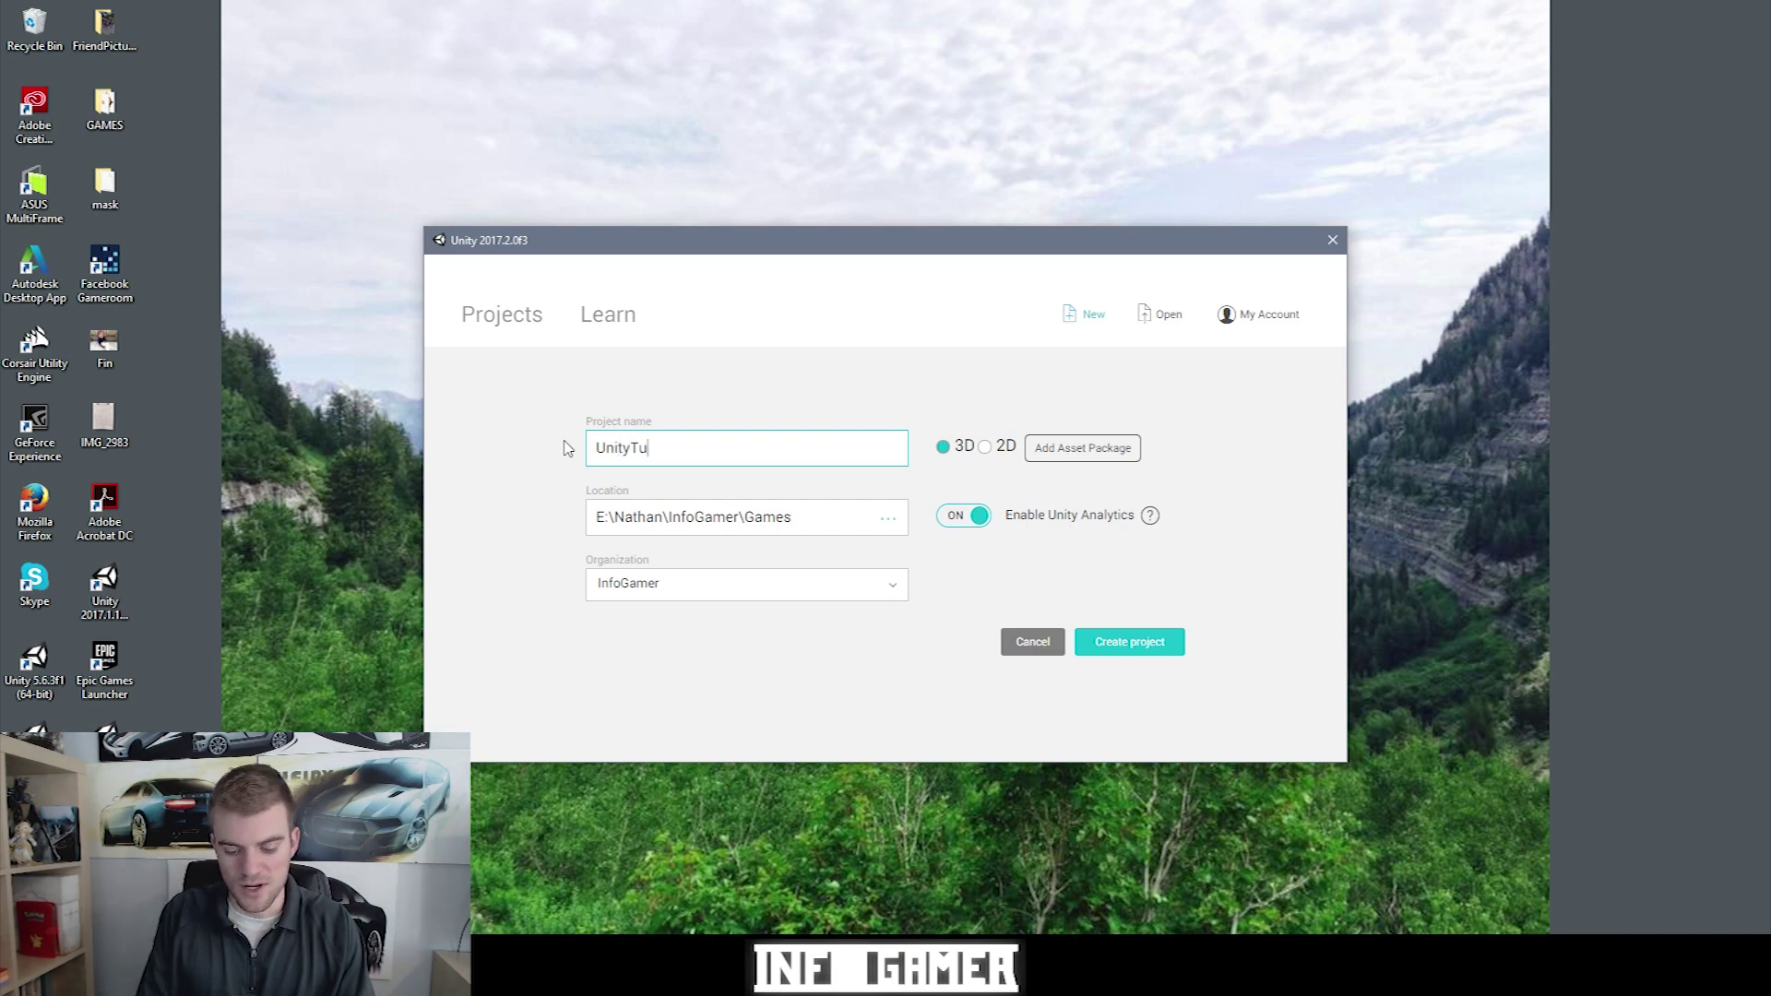
type("torial")
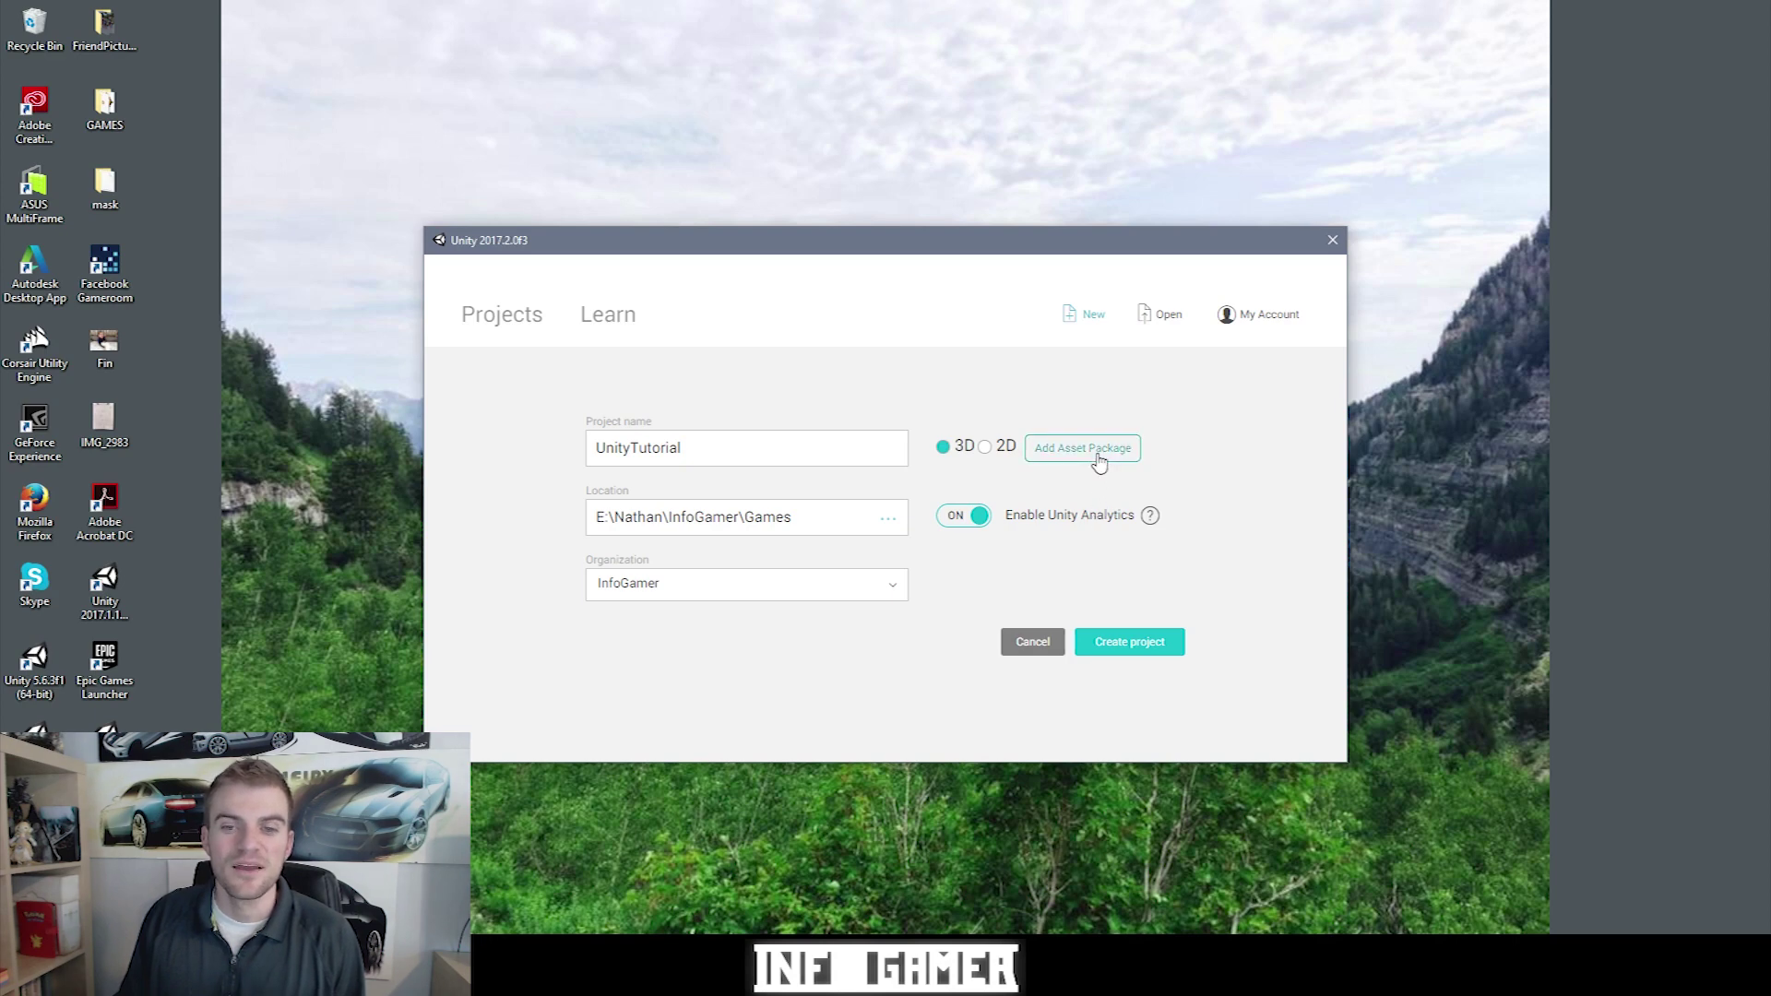
left_click(1098, 461)
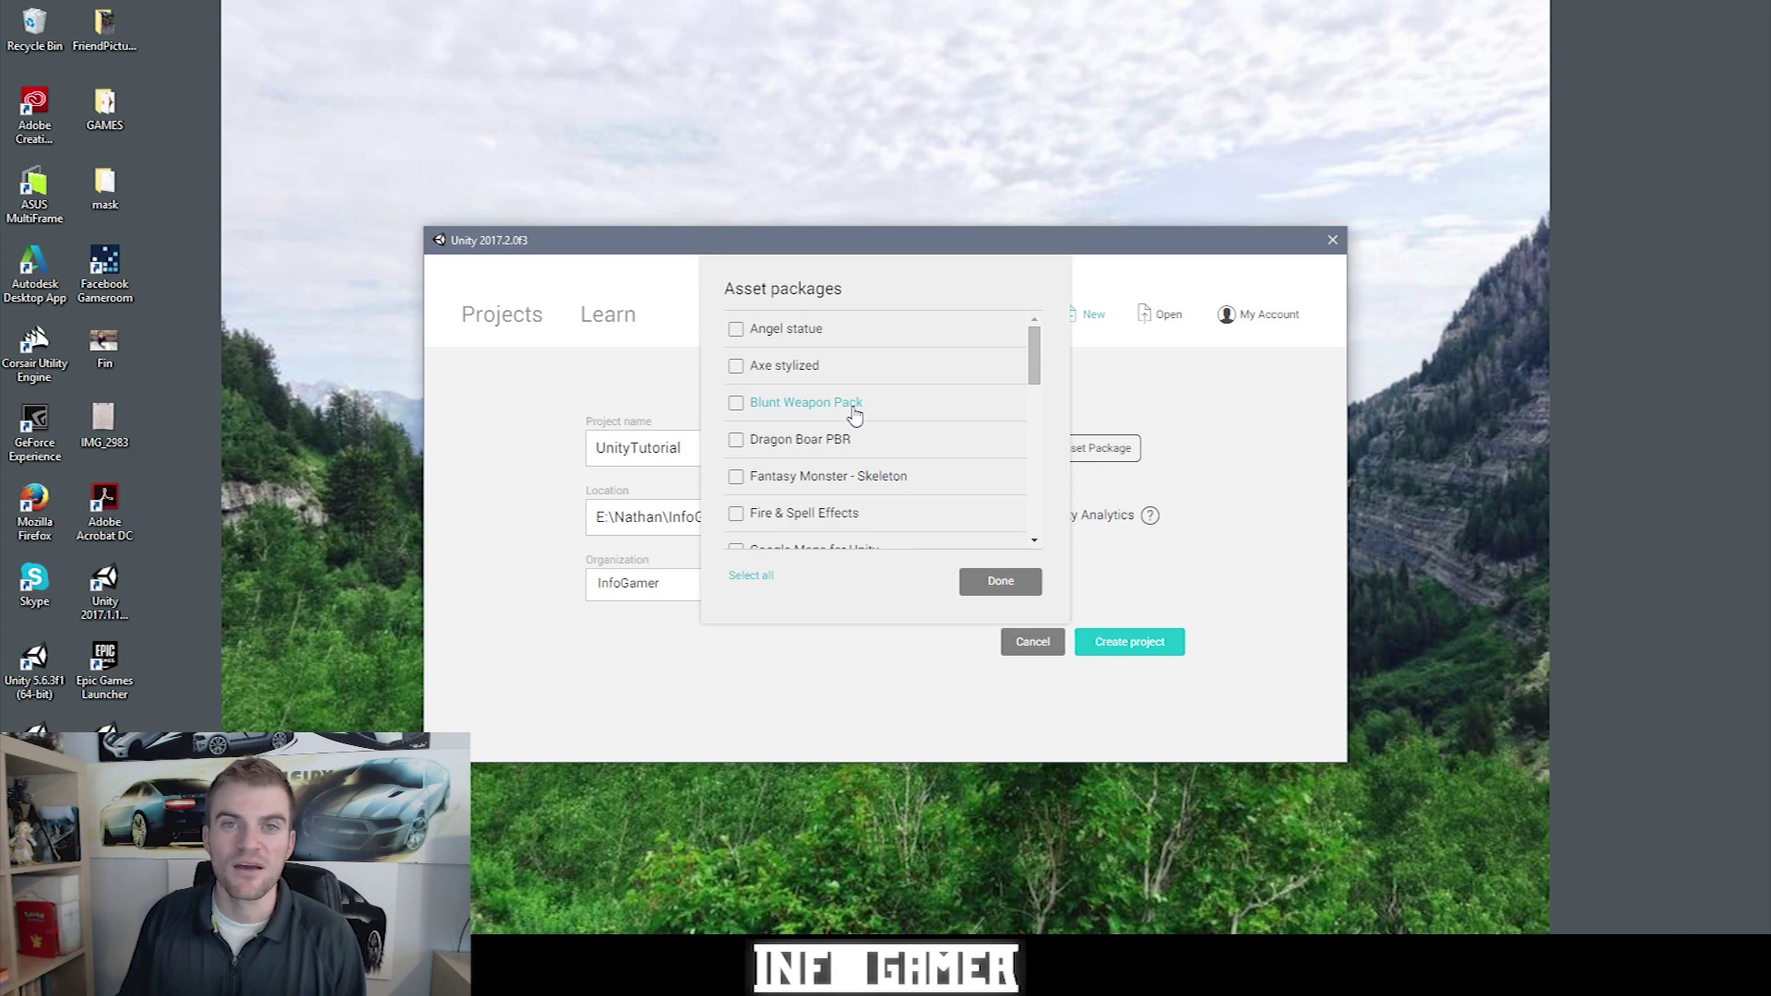
scroll(844, 443, "down", 5)
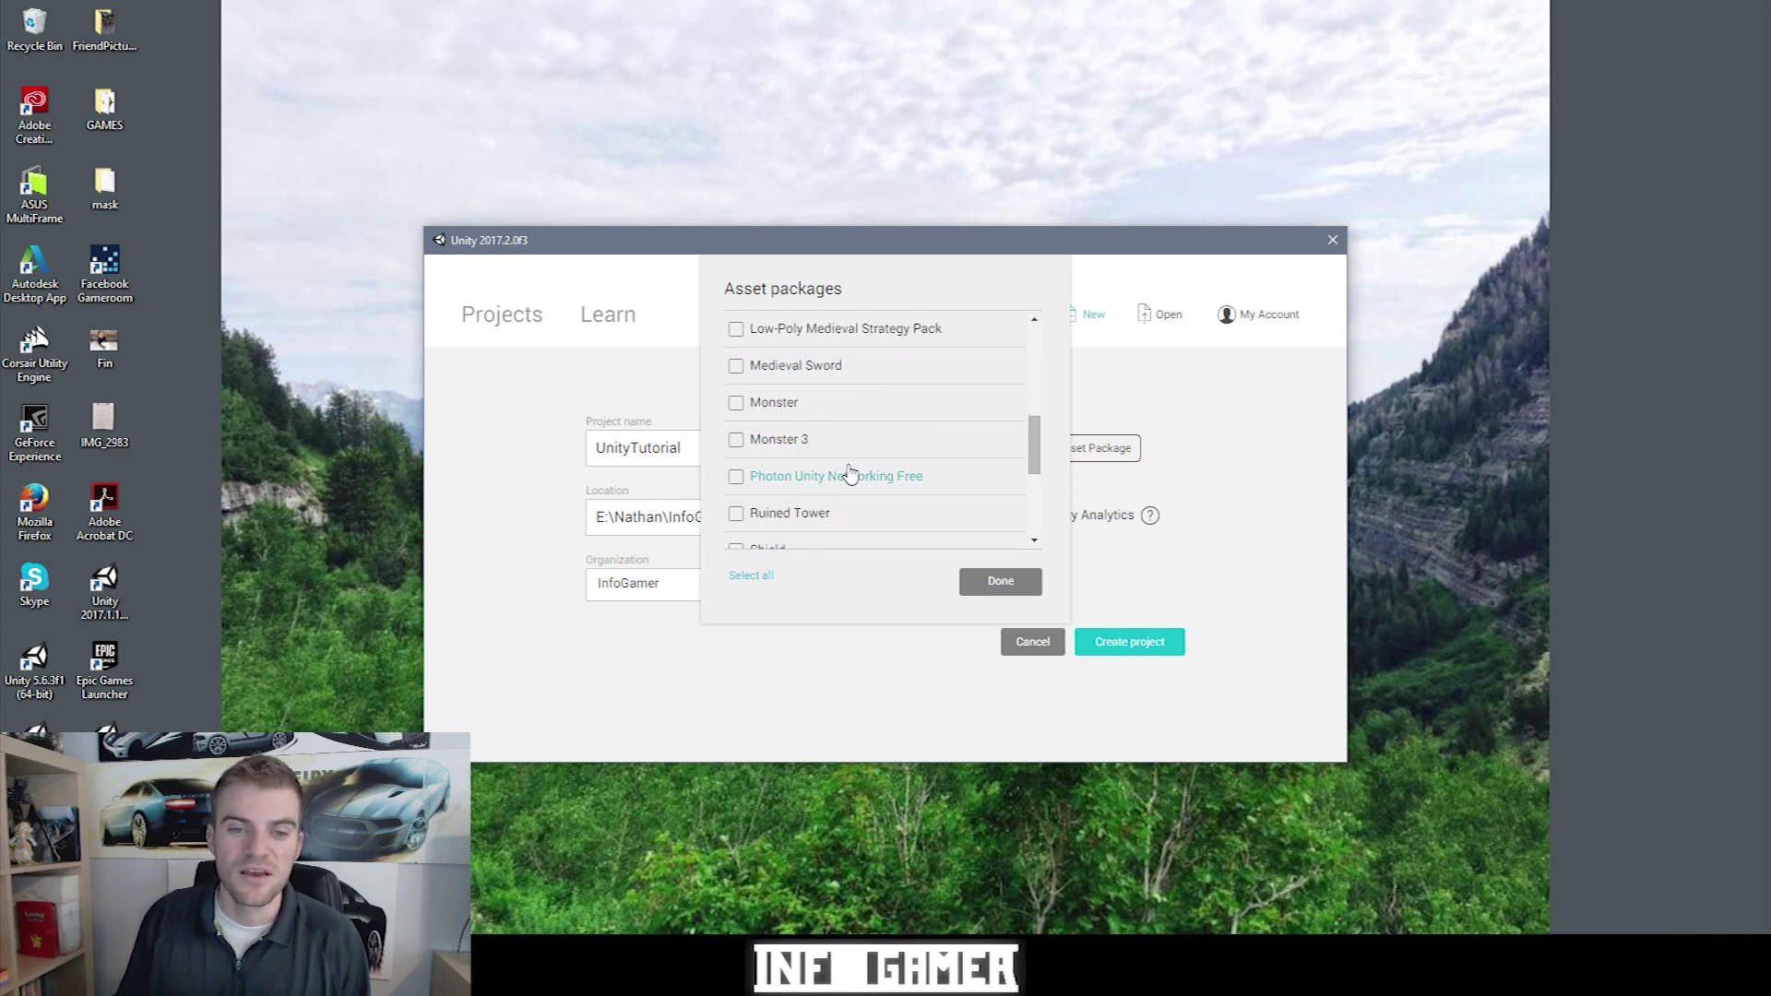
scroll(850, 474, "down", 2)
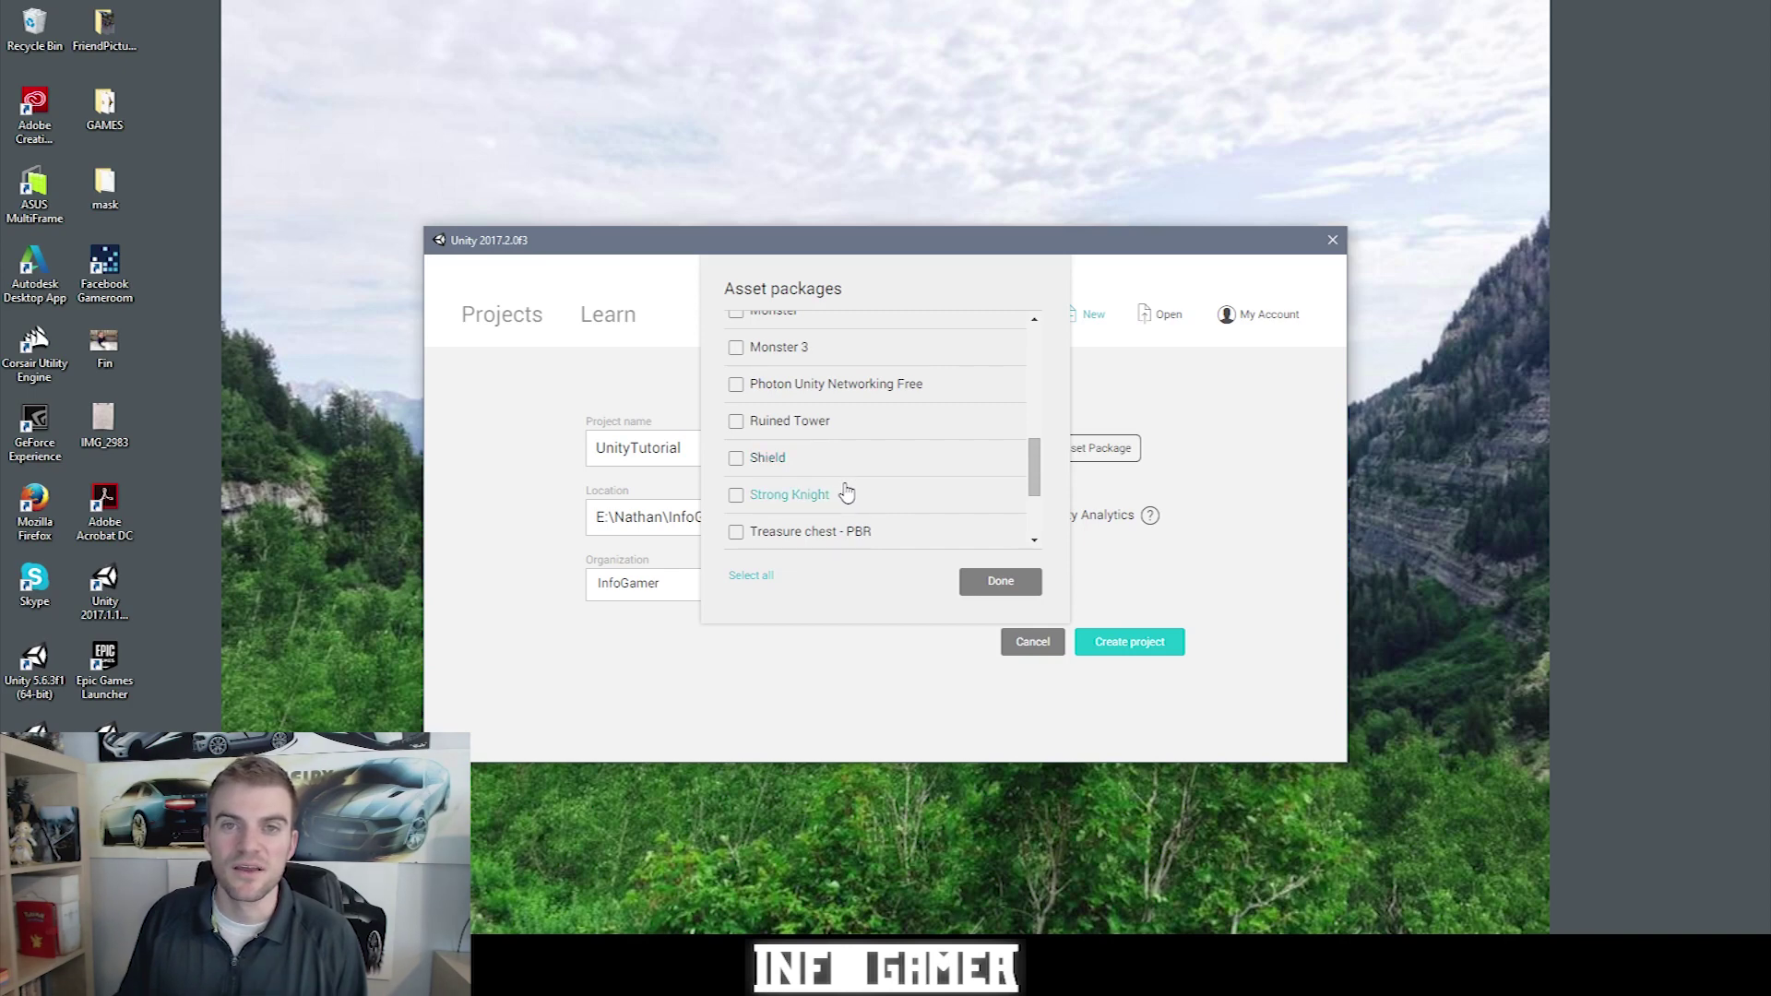
left_click(998, 580)
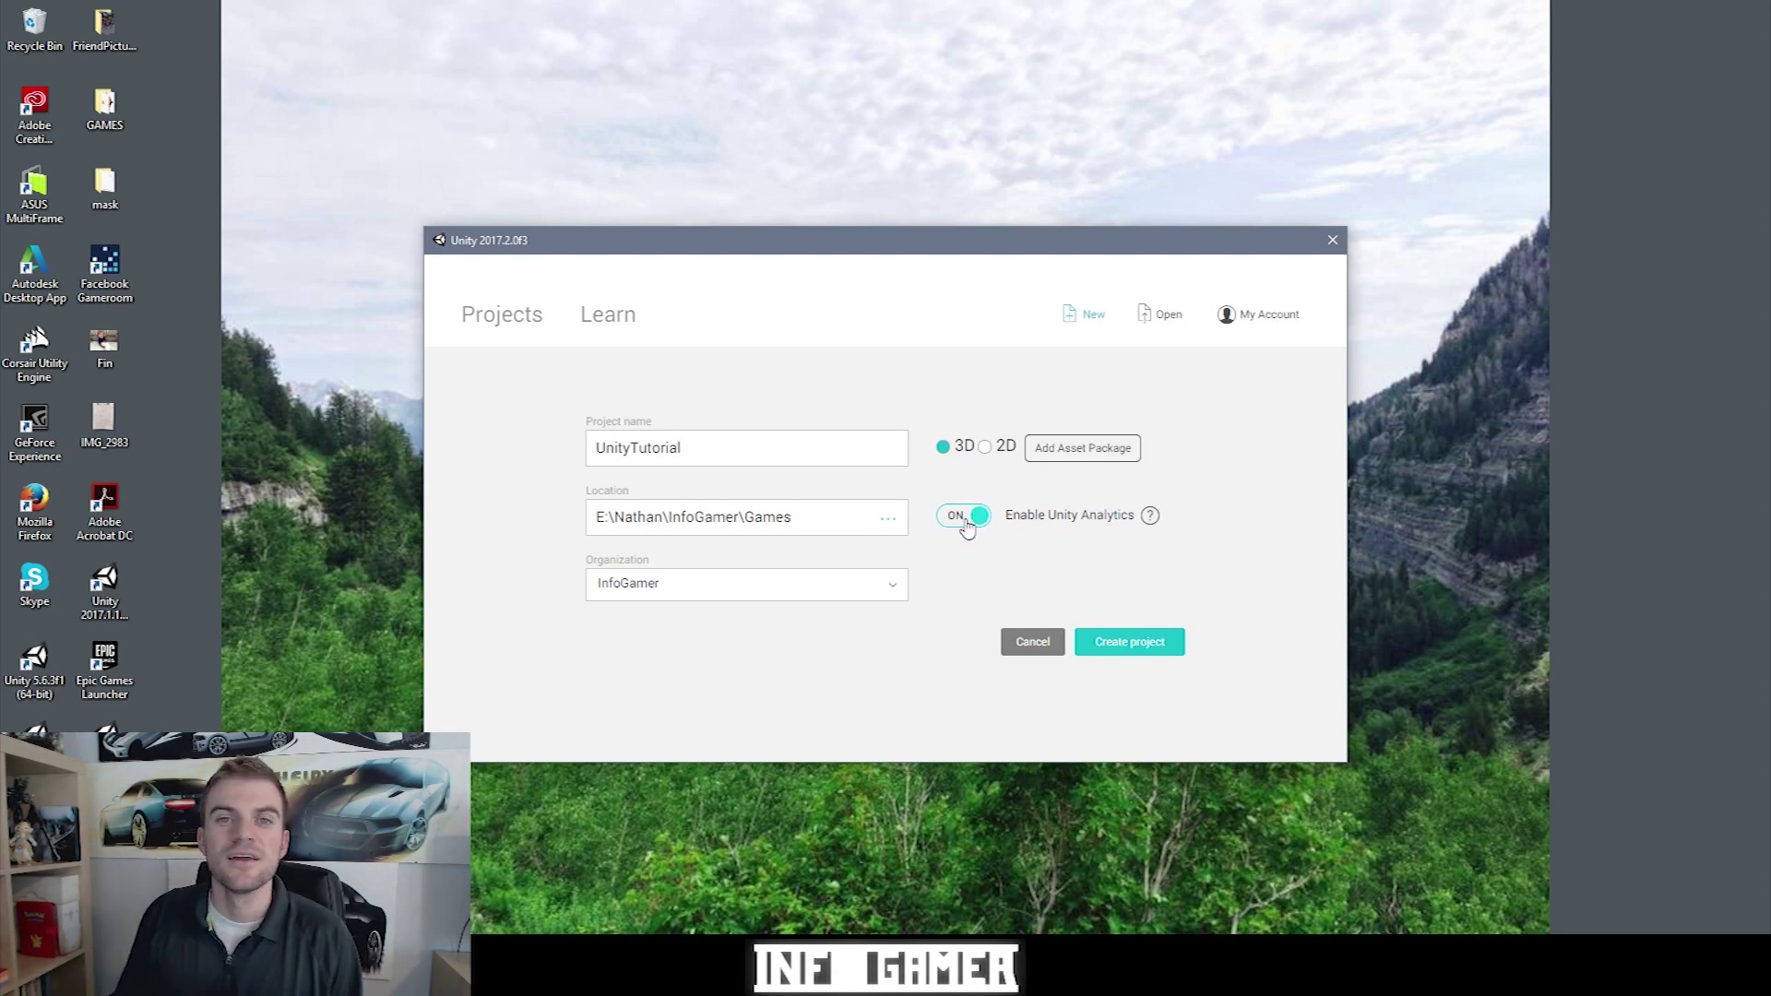
Set Enable Unity Analytics to OFF and create UnityTutorial, opening it in the editor
left_click(976, 517)
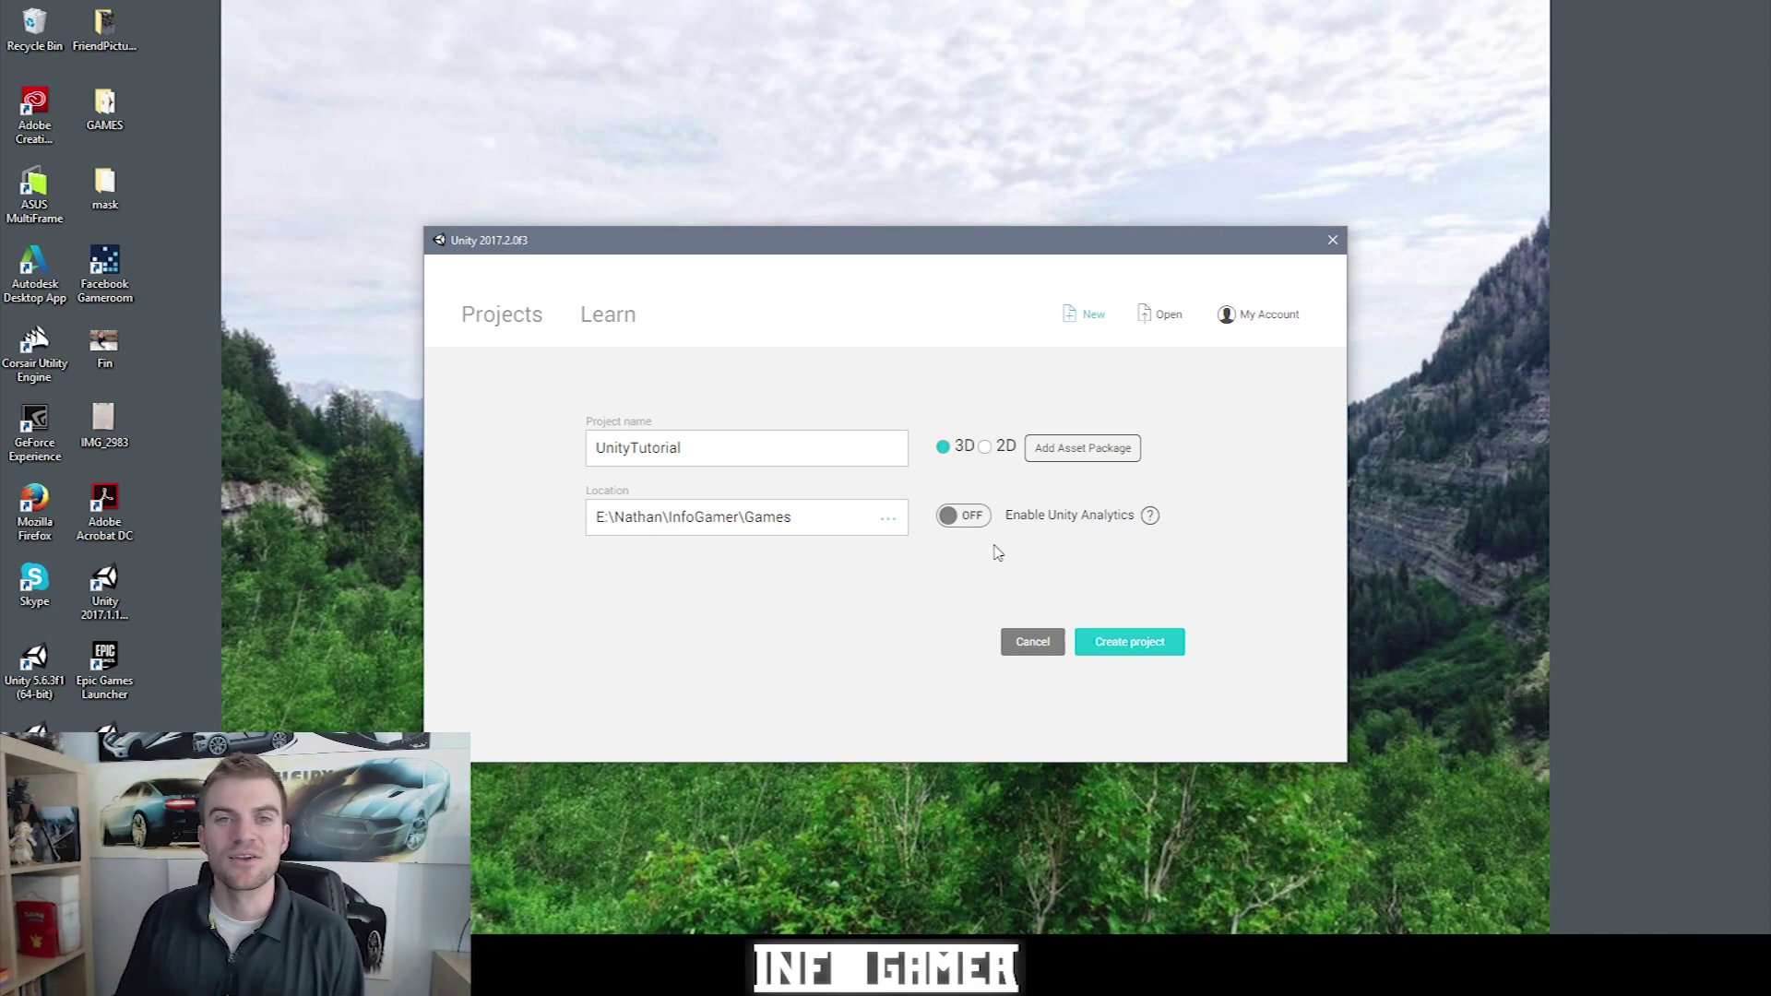
left_click(1147, 657)
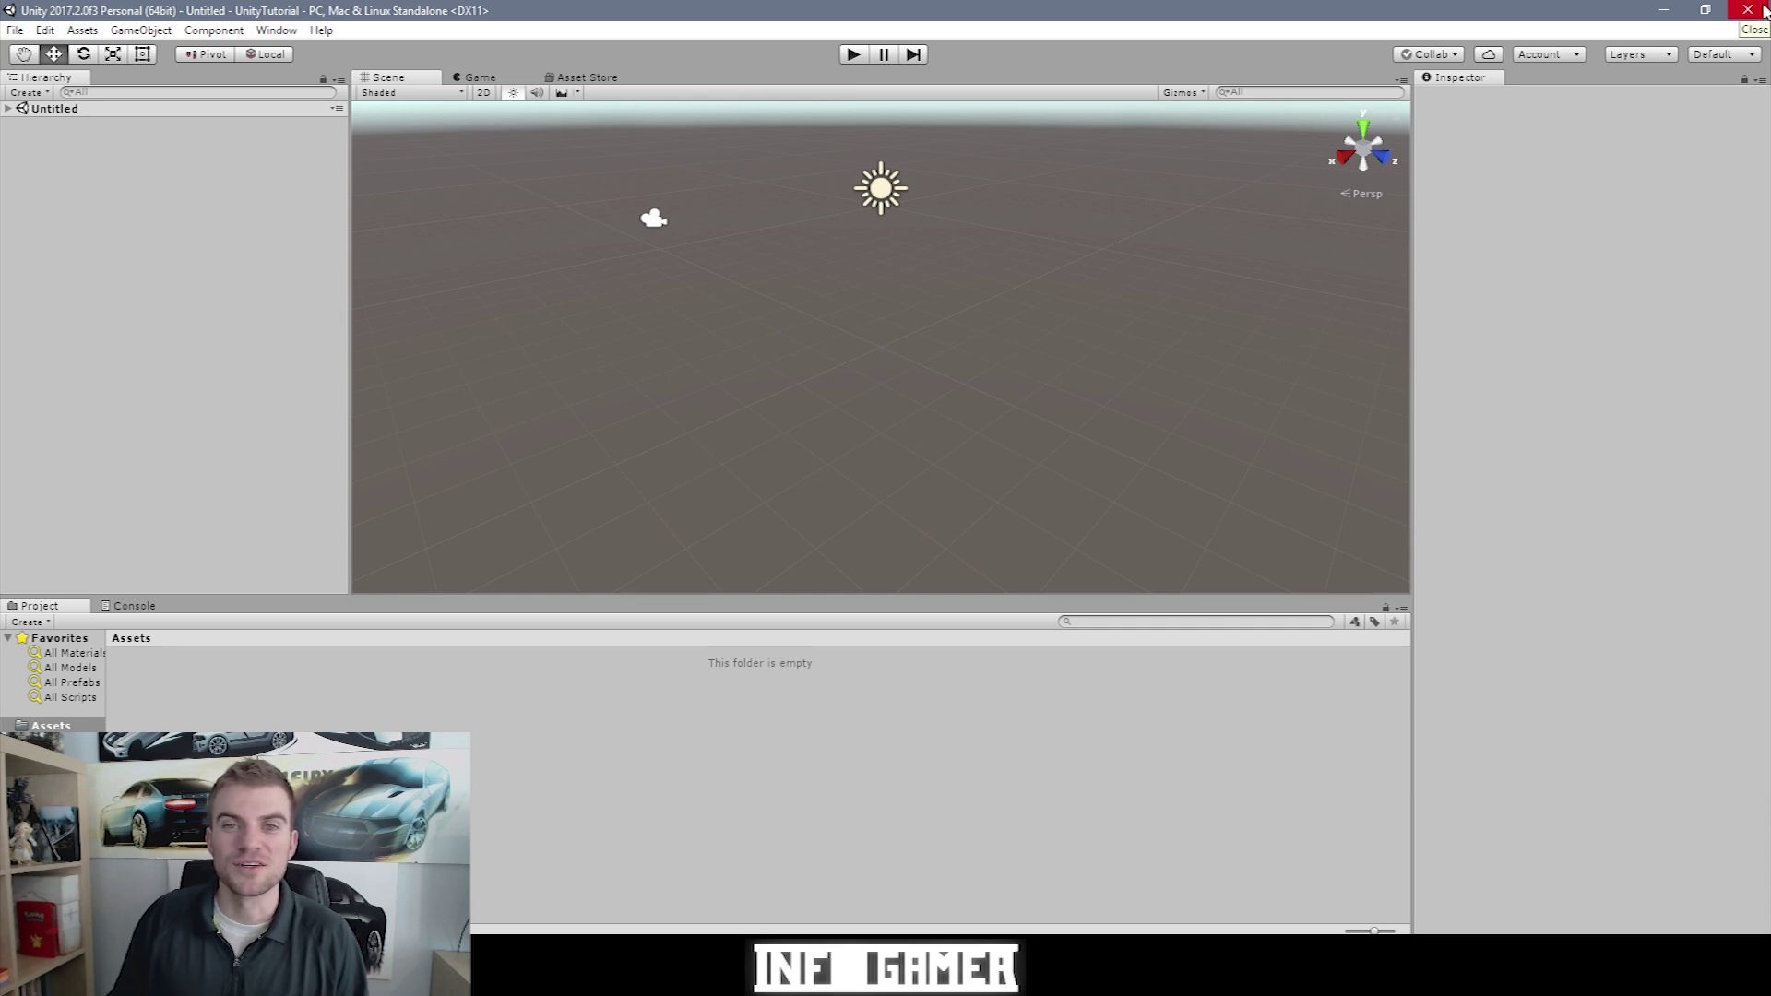
Close the editor back to the launcher and browse the Games folder for an existing project
left_click(1747, 10)
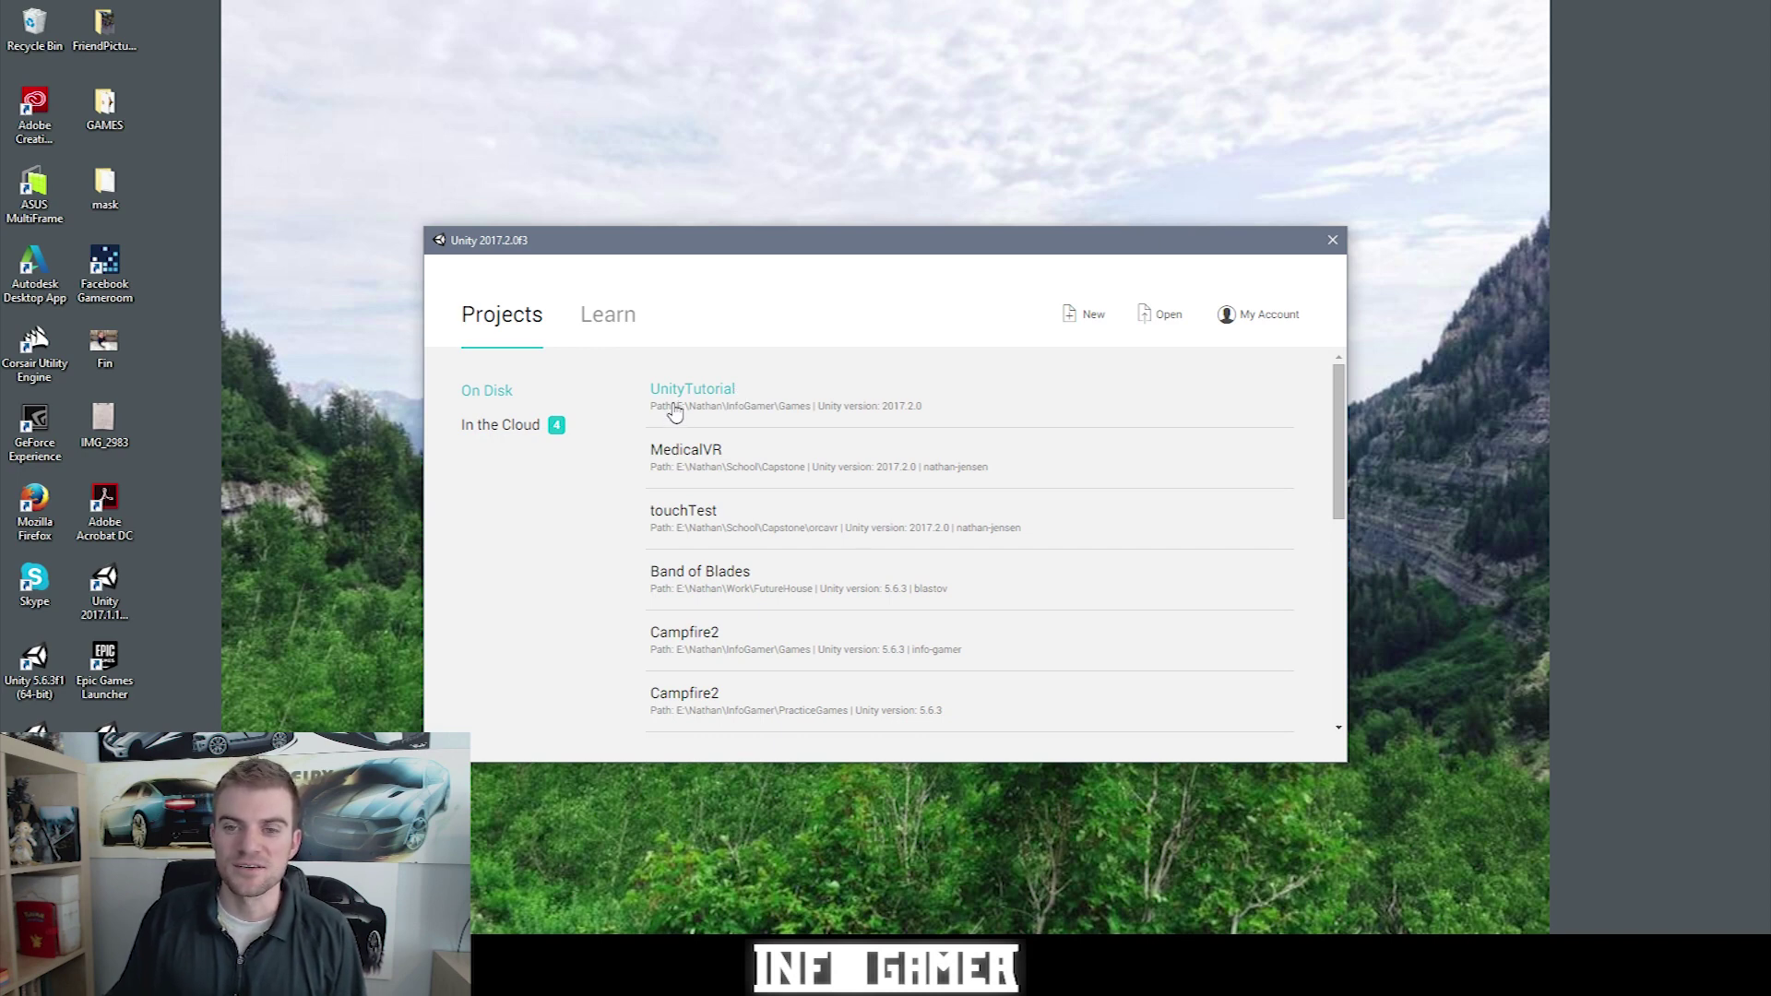
left_click(1164, 316)
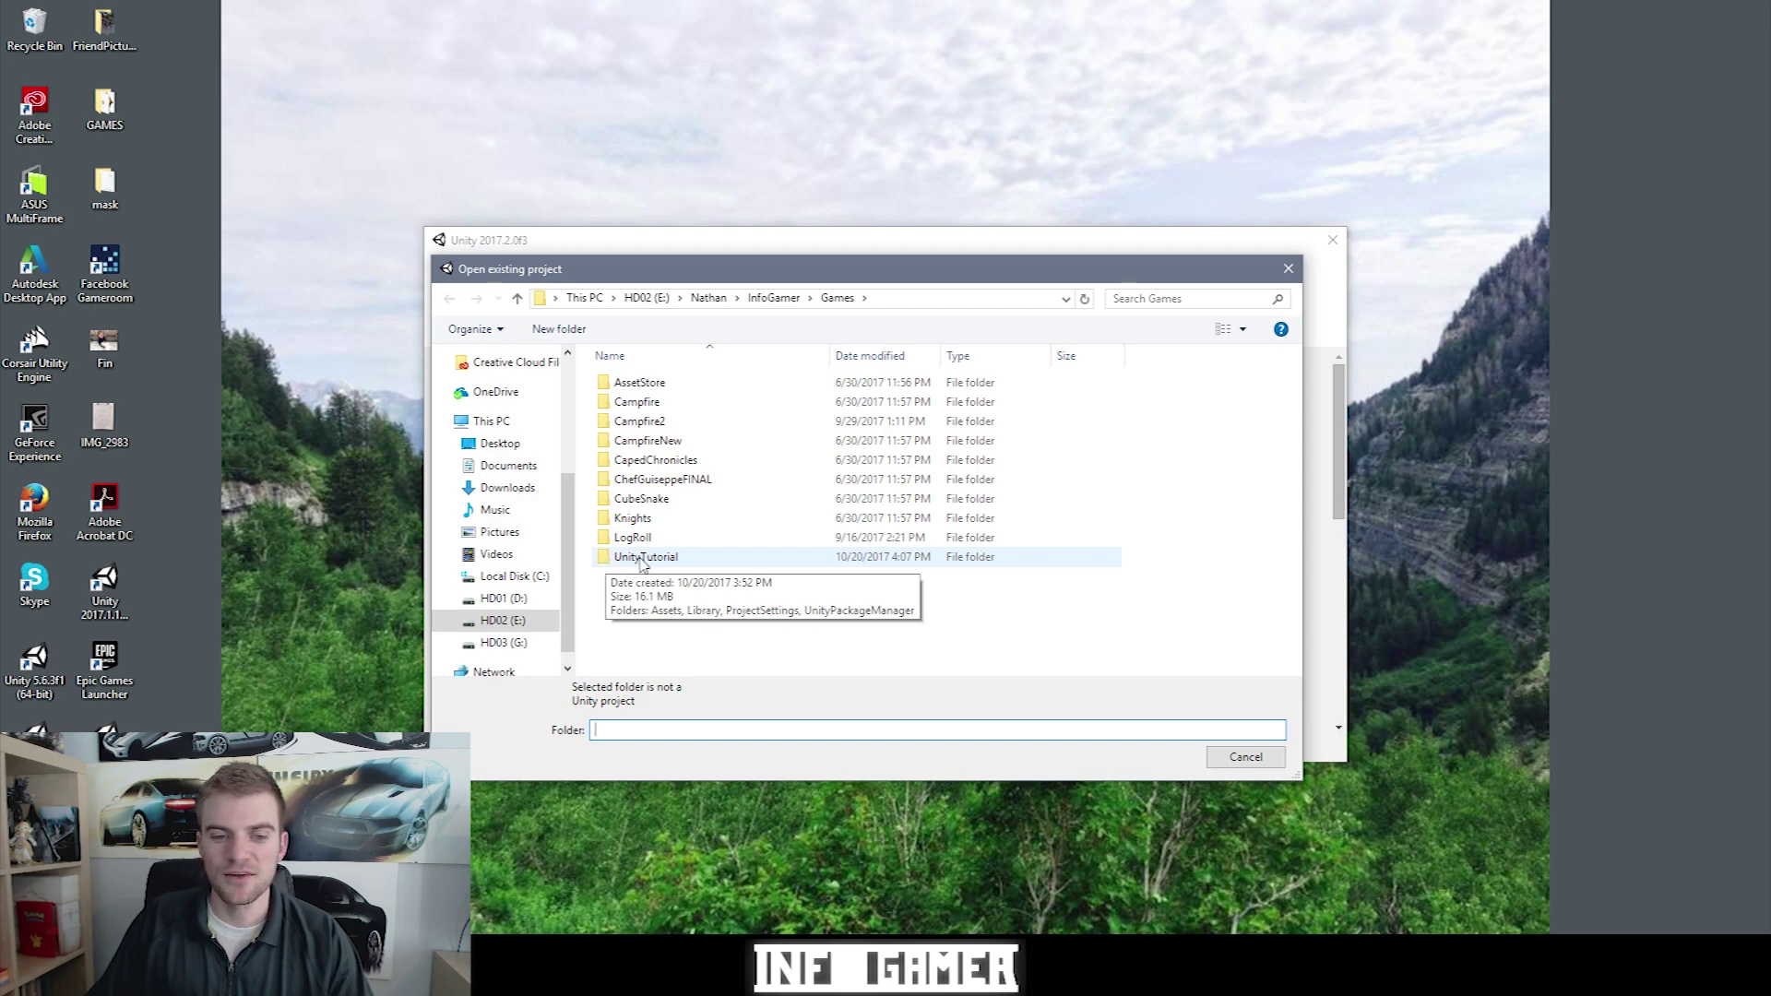
Select the UnityTutorial folder in the Games folder browser
left_click(643, 558)
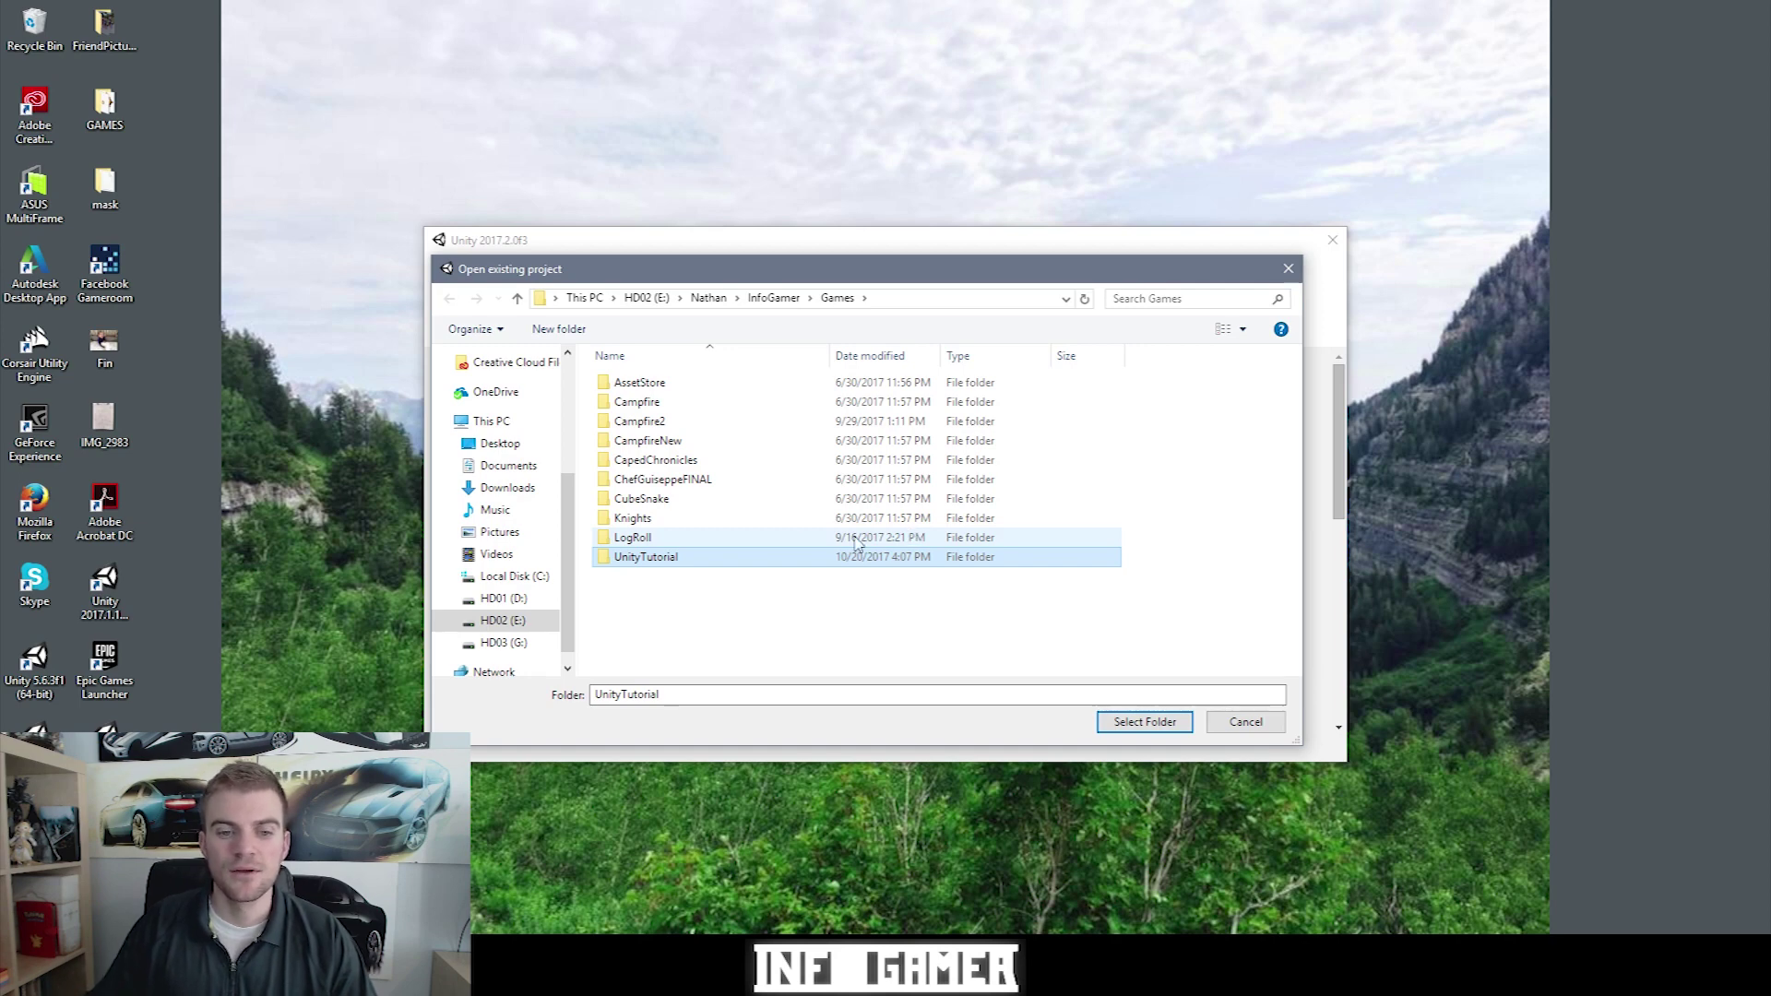
double_click(674, 559)
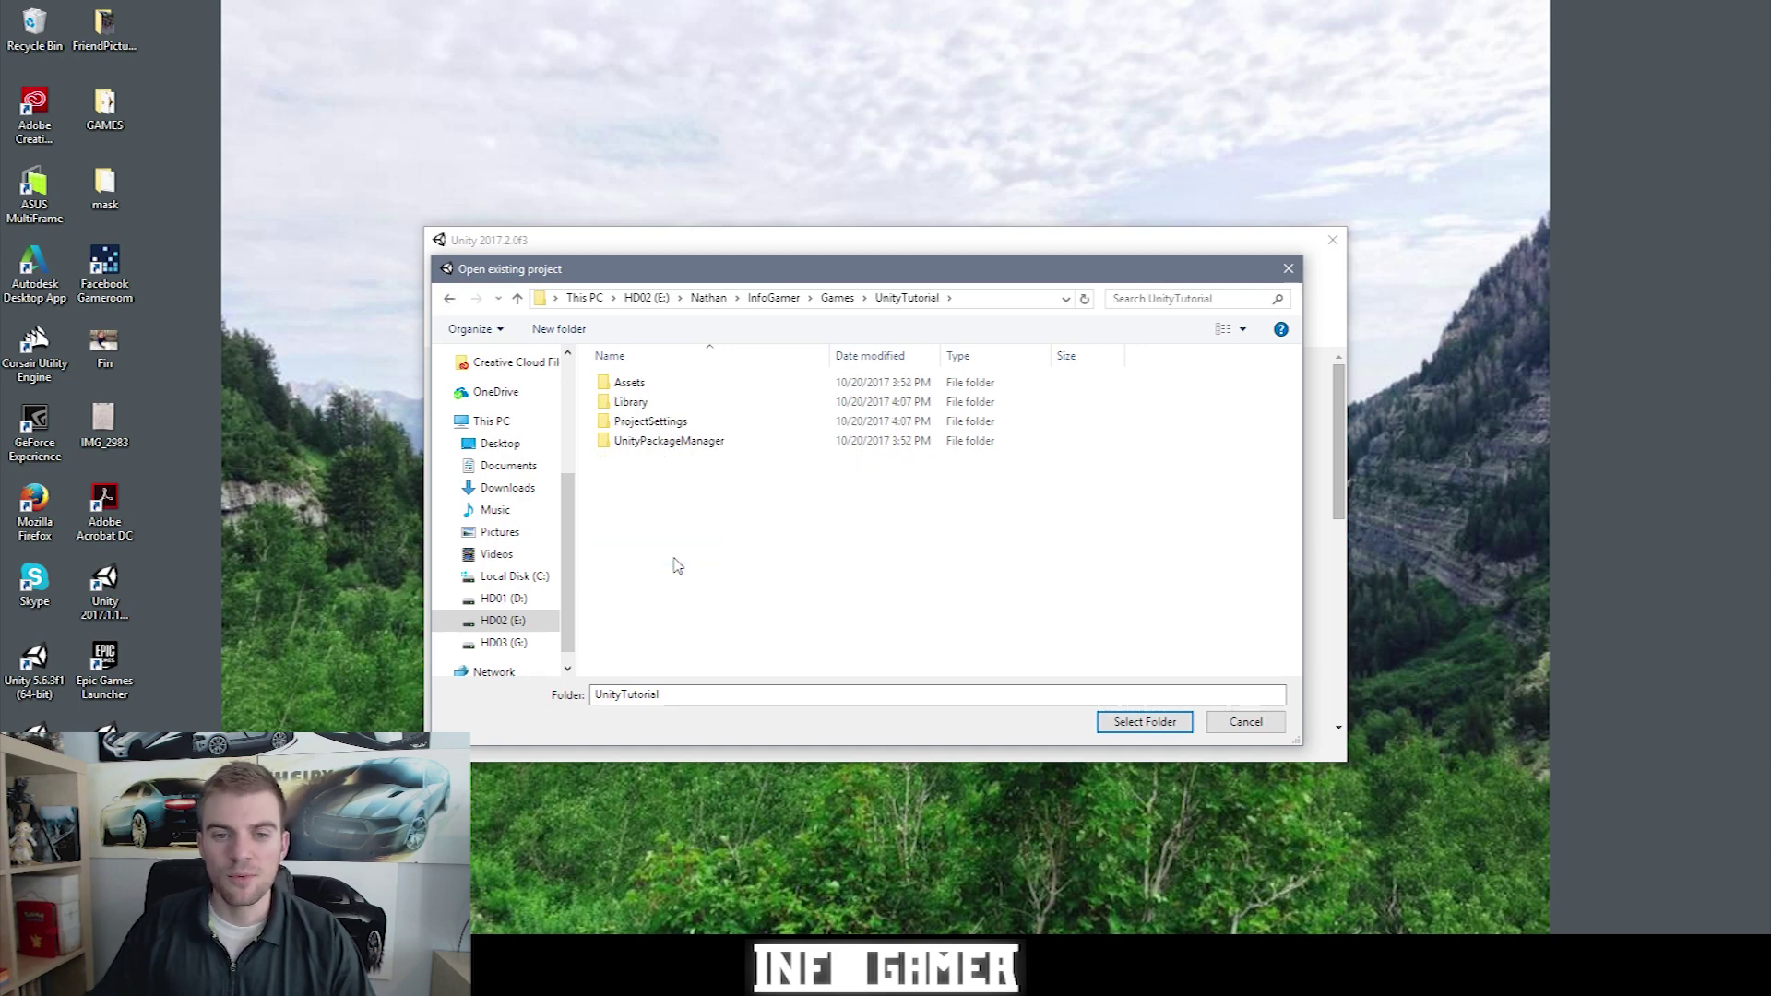